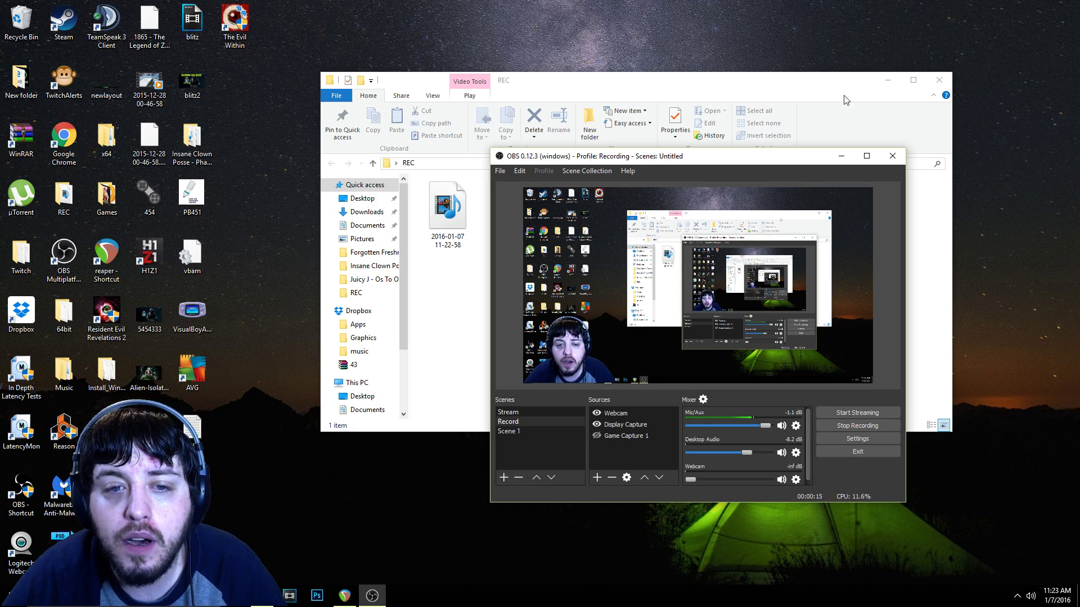
# Step: Close the REC File Explorer window so only OBS Studio remains on the desktop
pyautogui.click(938, 81)
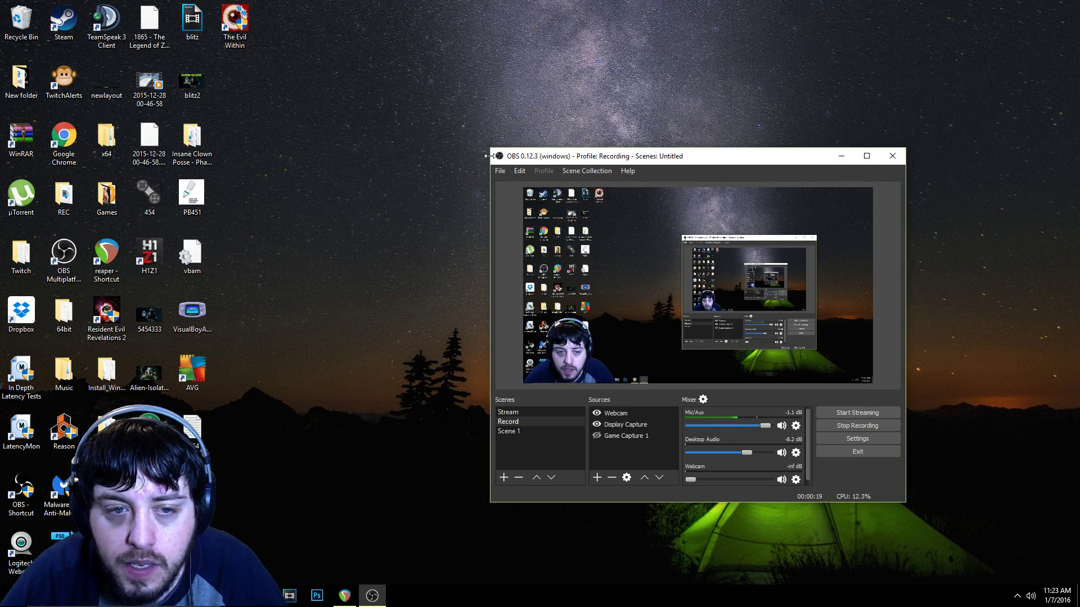
# Step: Enlarge the OBS window, check the three sources, and open the Webcam source's options menu
pyautogui.moveTo(491, 155); pyautogui.dragTo(285, 4)
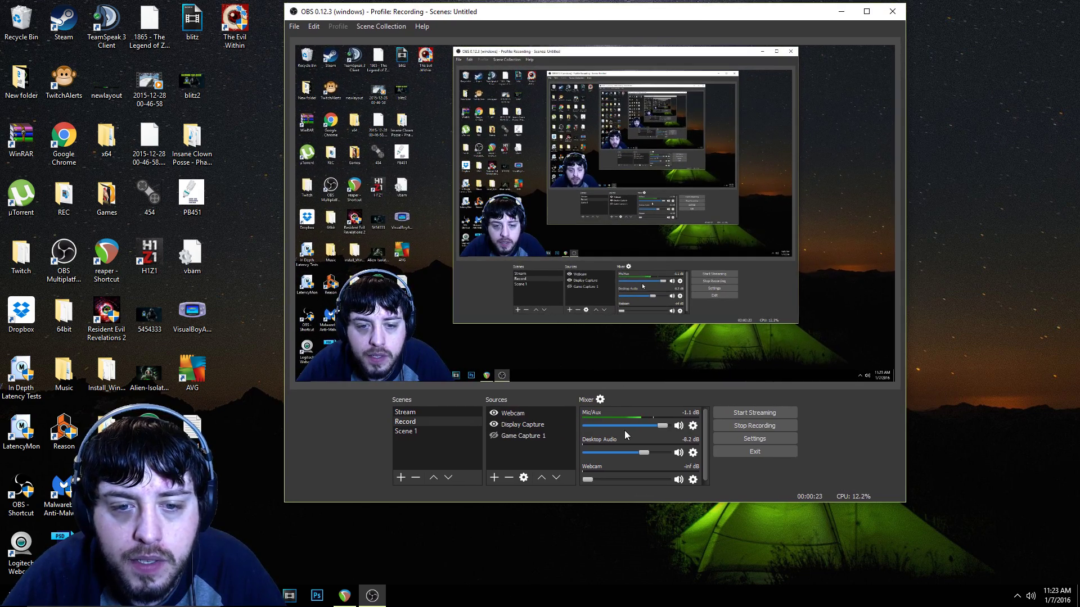
pyautogui.click(514, 413)
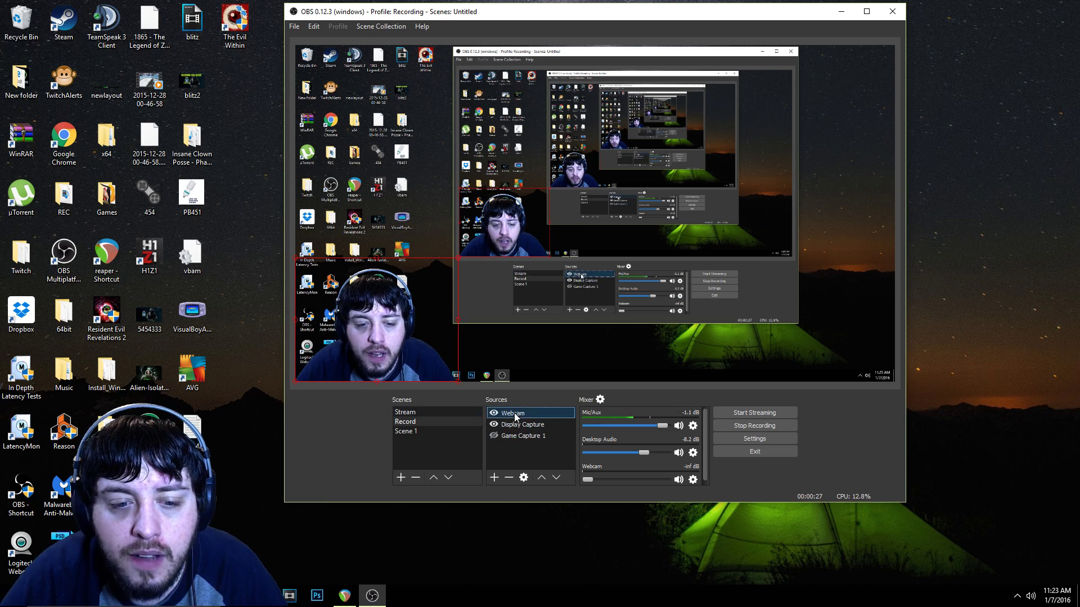
pyautogui.click(515, 425)
pyautogui.click(512, 437)
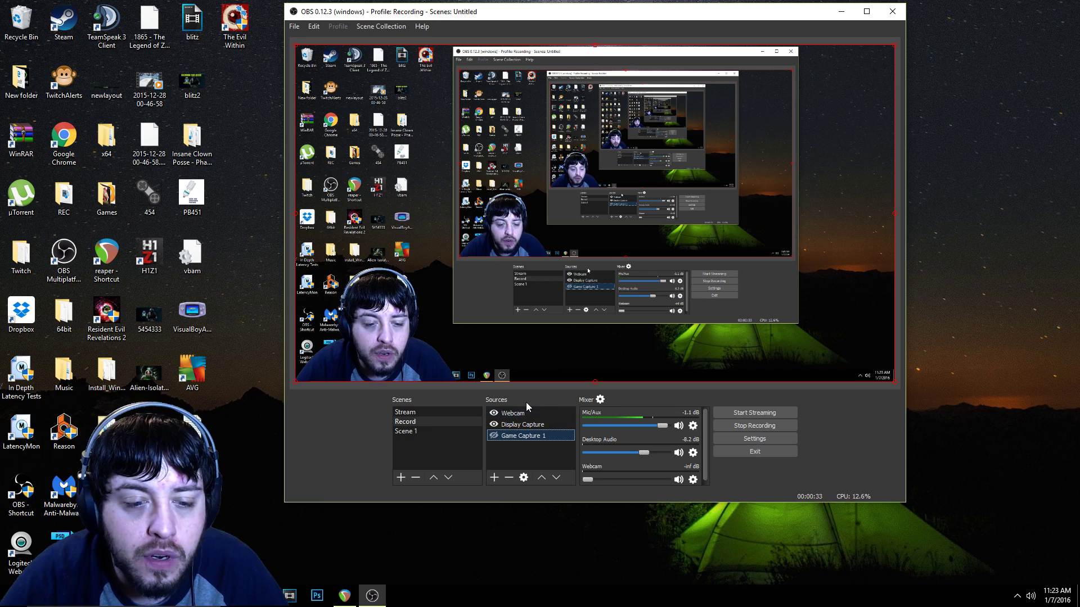
pyautogui.rightClick(522, 417)
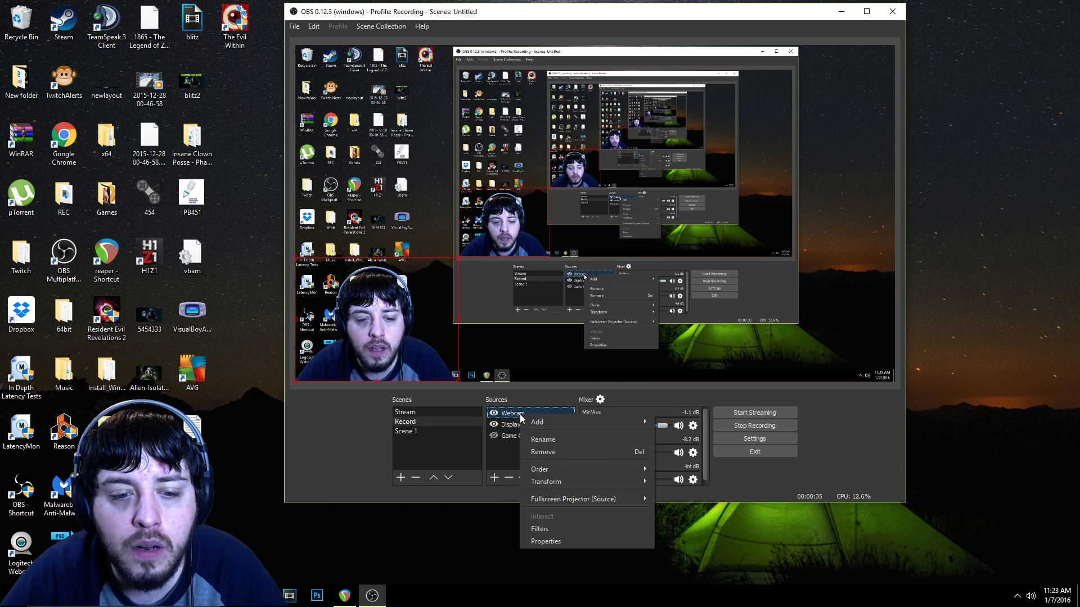
# Step: Open the Webcam filters, disable Chroma Key, and move and enlarge the Filters dialog
pyautogui.click(557, 530)
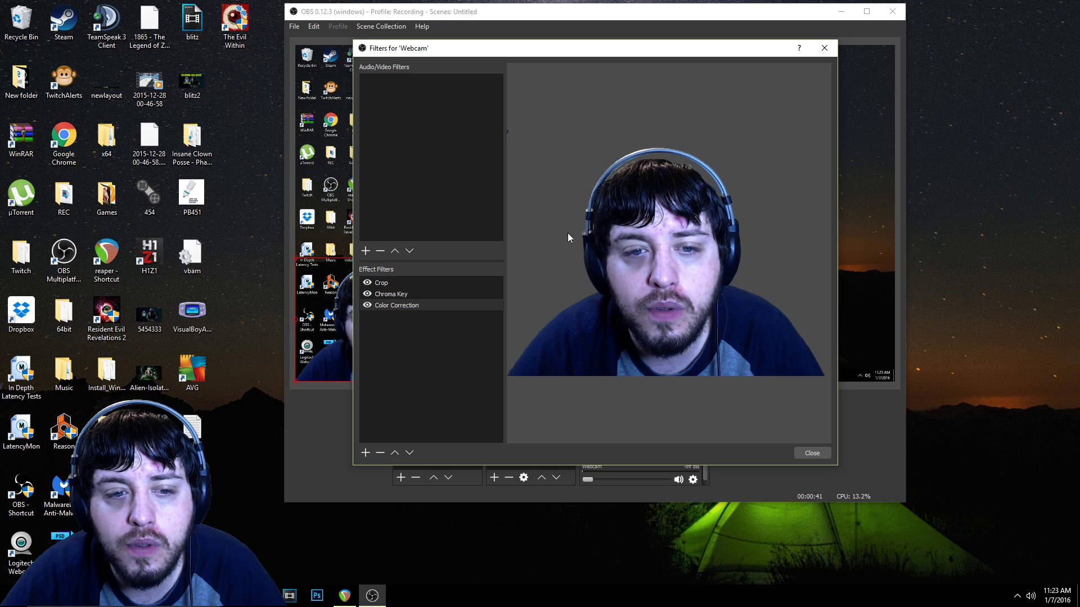
pyautogui.click(365, 296)
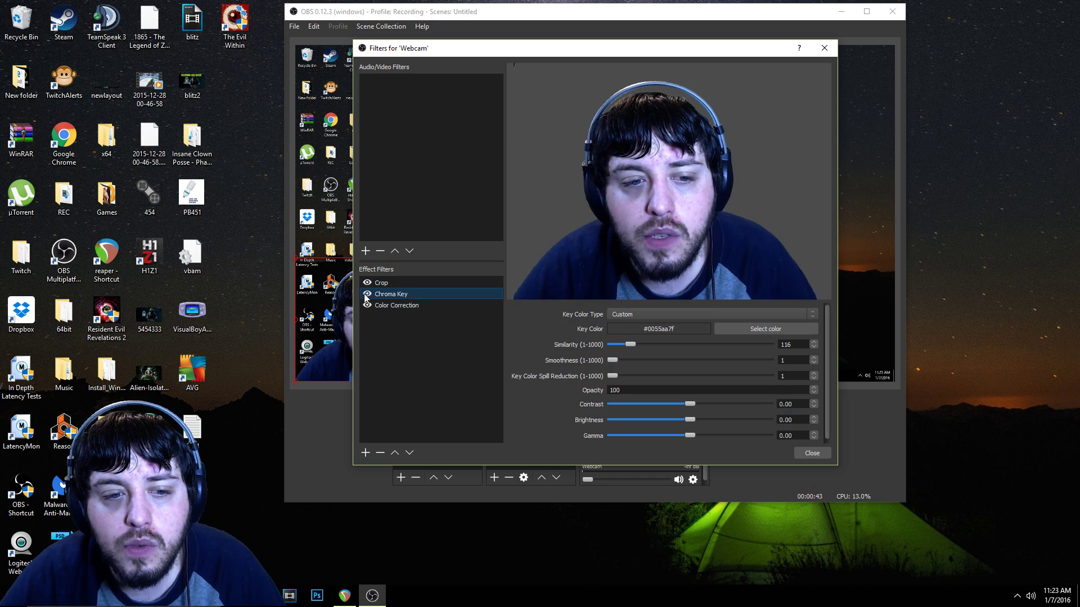
pyautogui.click(366, 294)
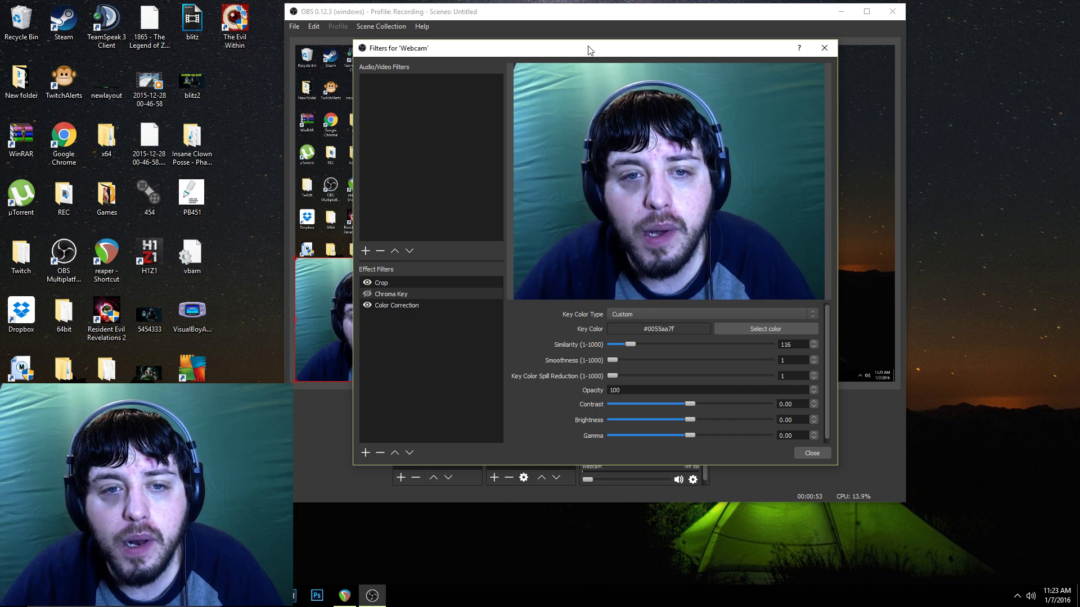
pyautogui.moveTo(586, 49); pyautogui.dragTo(539, 37)
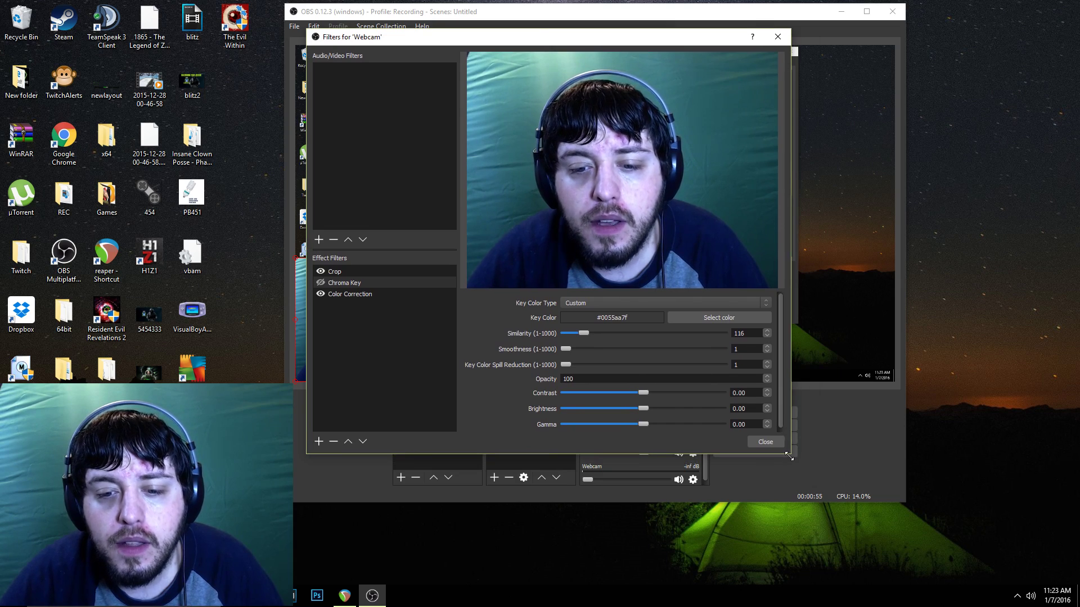
pyautogui.moveTo(789, 447); pyautogui.dragTo(959, 507)
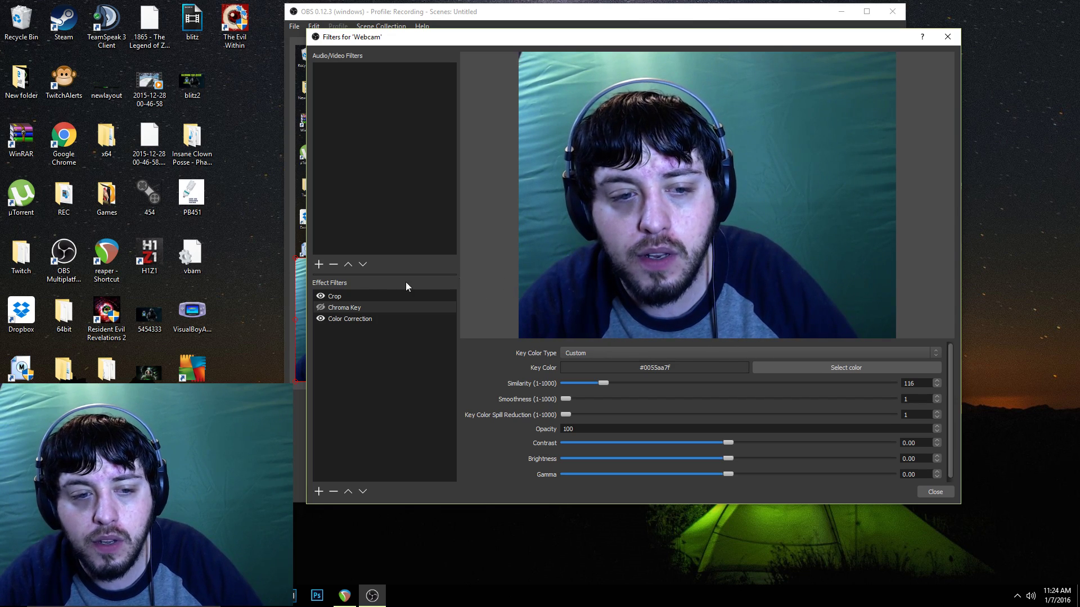
# Step: Review the Crop and Chroma Key settings and switch off the Color Correction filter
pyautogui.click(339, 295)
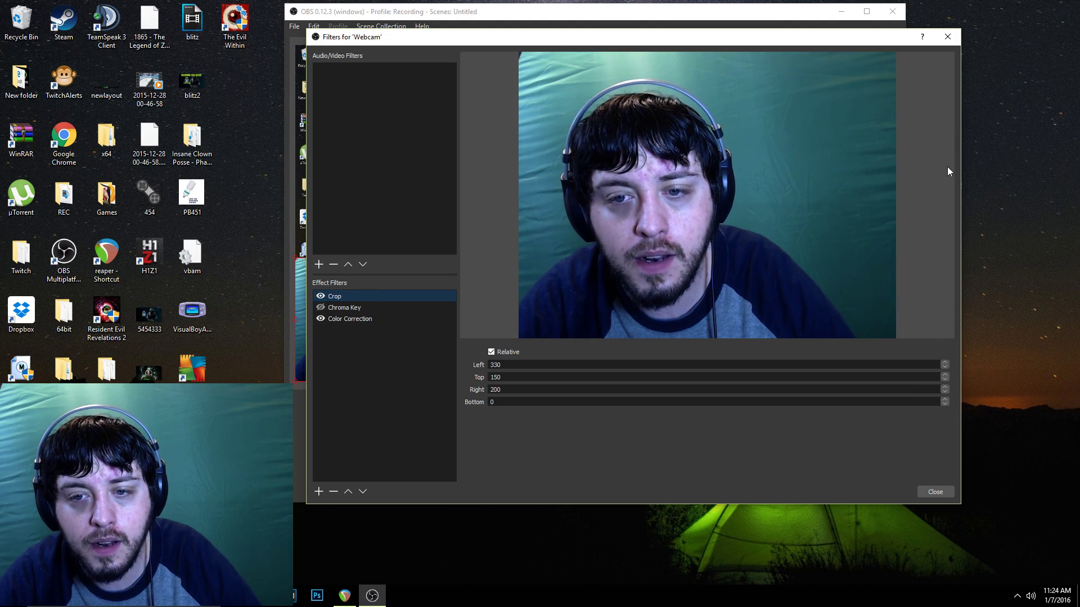
pyautogui.click(341, 310)
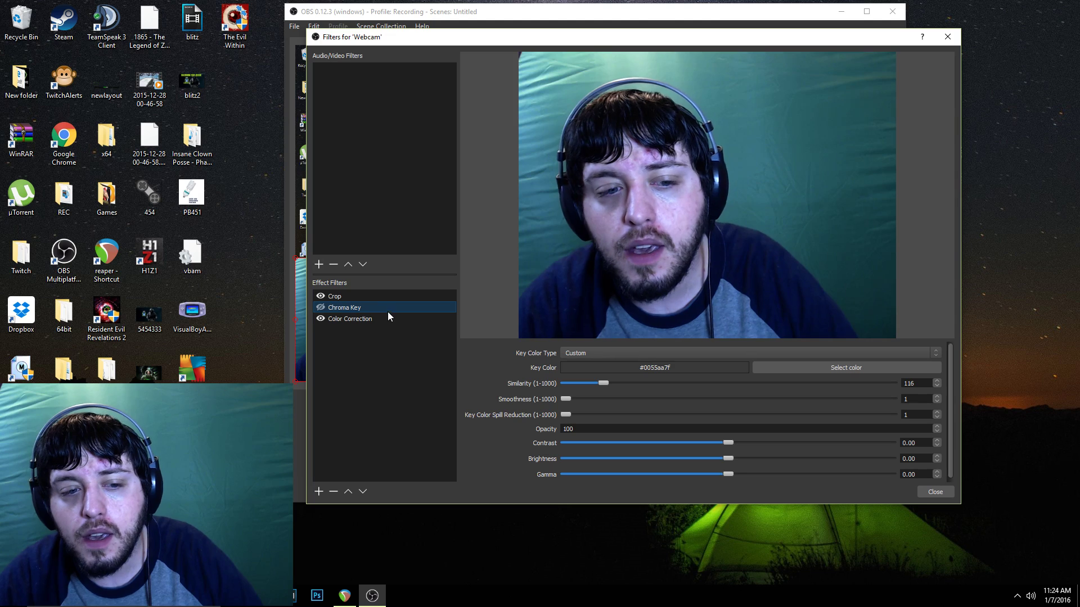
pyautogui.click(321, 319)
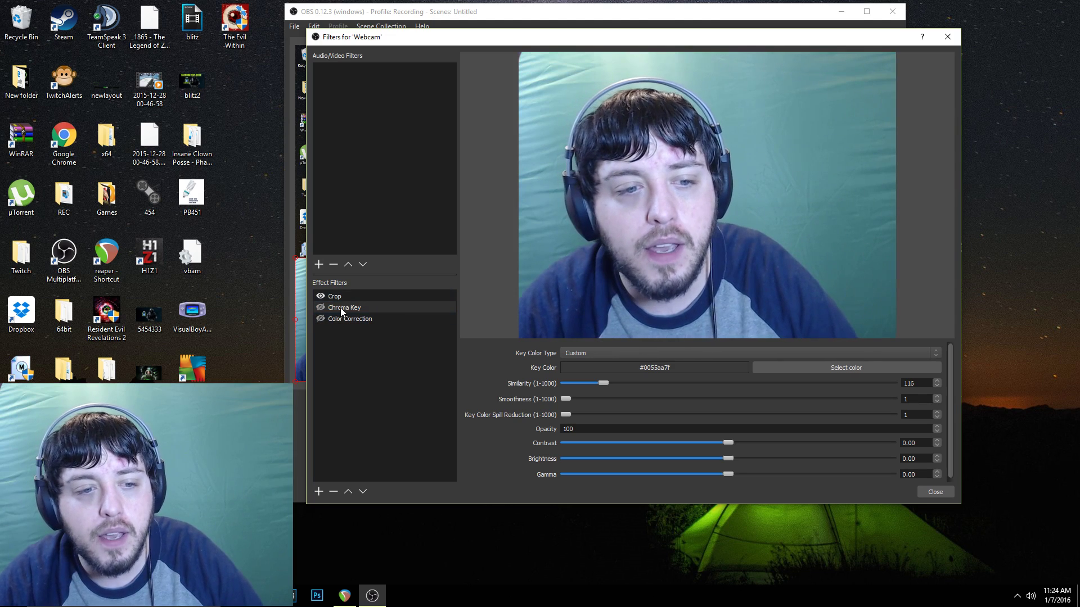
pyautogui.click(339, 308)
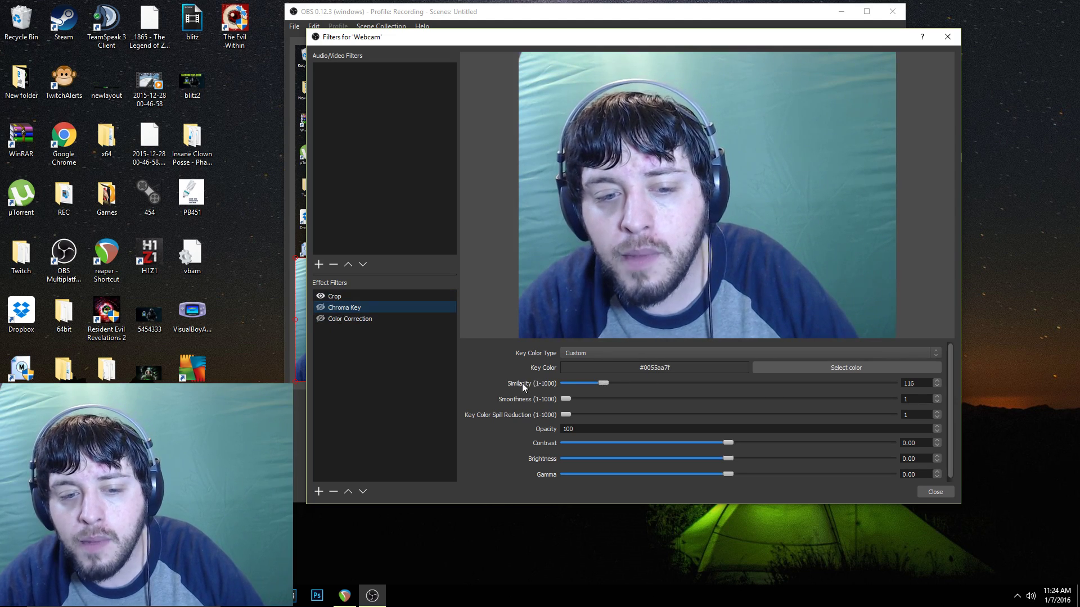
# Step: Drop Chroma Key similarity to near zero, then raise it through 10 to about 37 and higher
pyautogui.moveTo(604, 385); pyautogui.dragTo(553, 384)
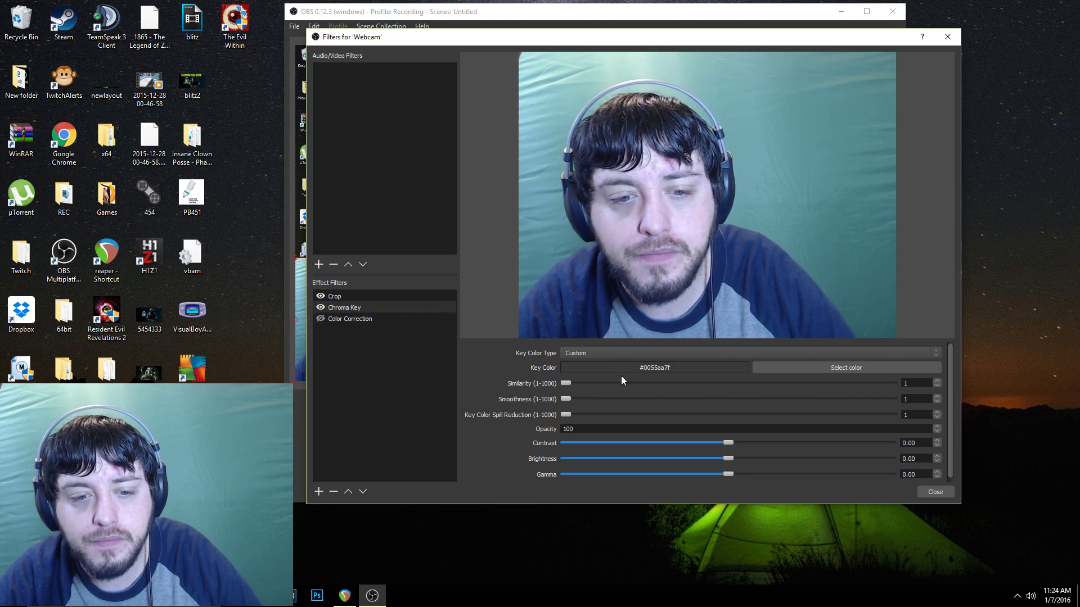
pyautogui.click(937, 383)
pyautogui.click(937, 383)
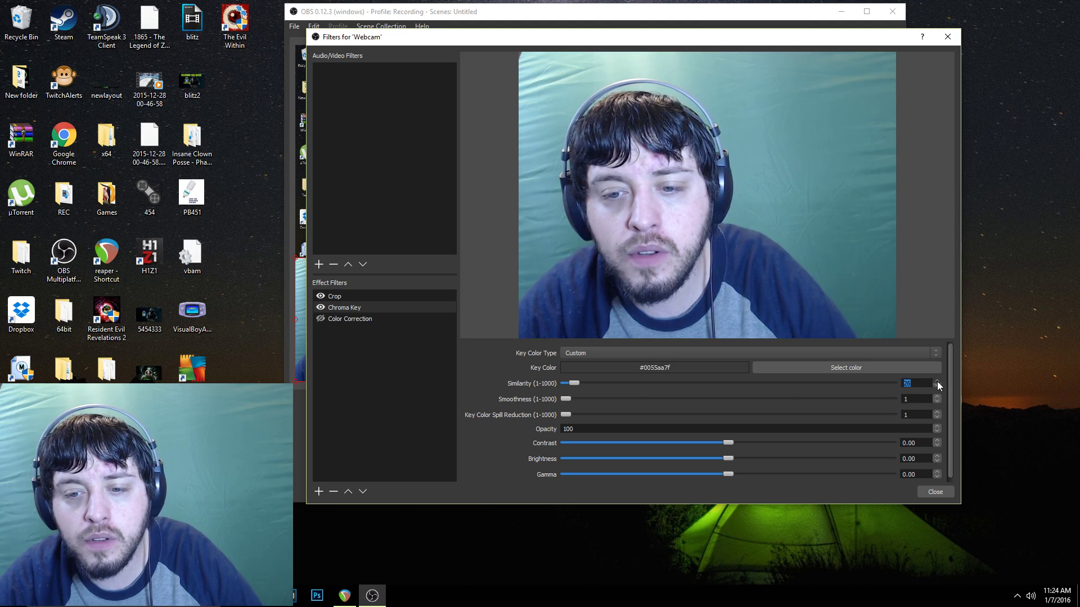
pyautogui.moveTo(574, 383); pyautogui.dragTo(593, 382)
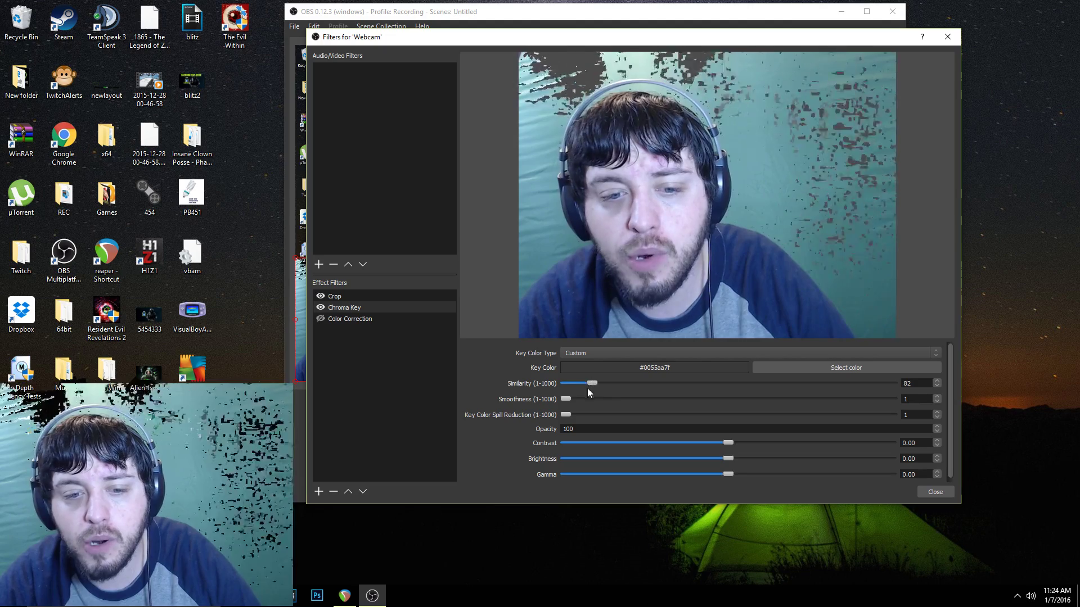
pyautogui.moveTo(592, 383); pyautogui.dragTo(601, 387)
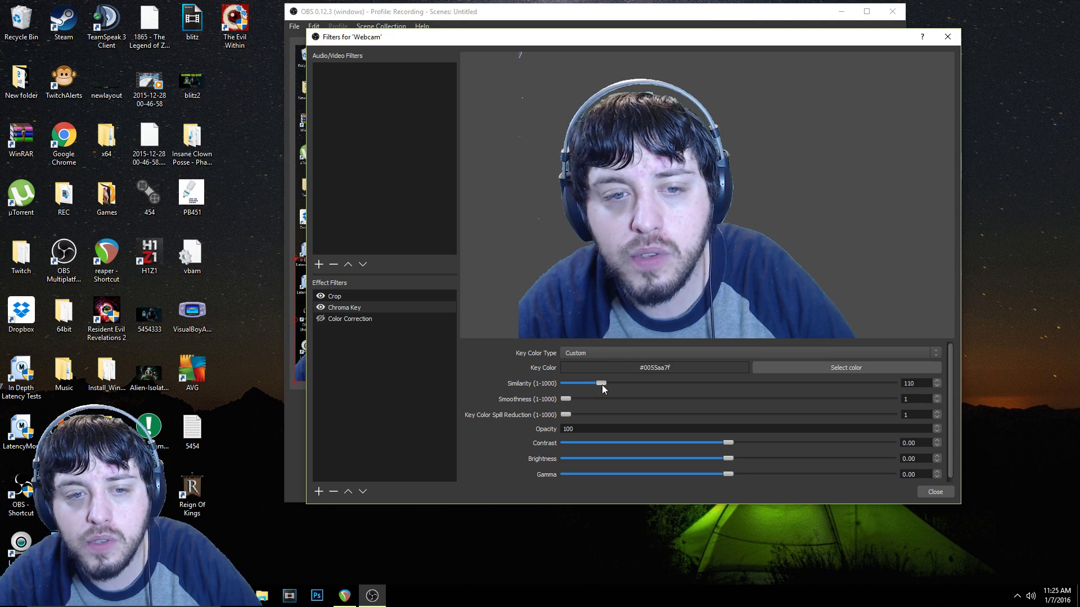
# Step: Fine-tune the similarity toward about 130 until the green backdrop is cleanly keyed out
pyautogui.scroll(5, 938, 383)
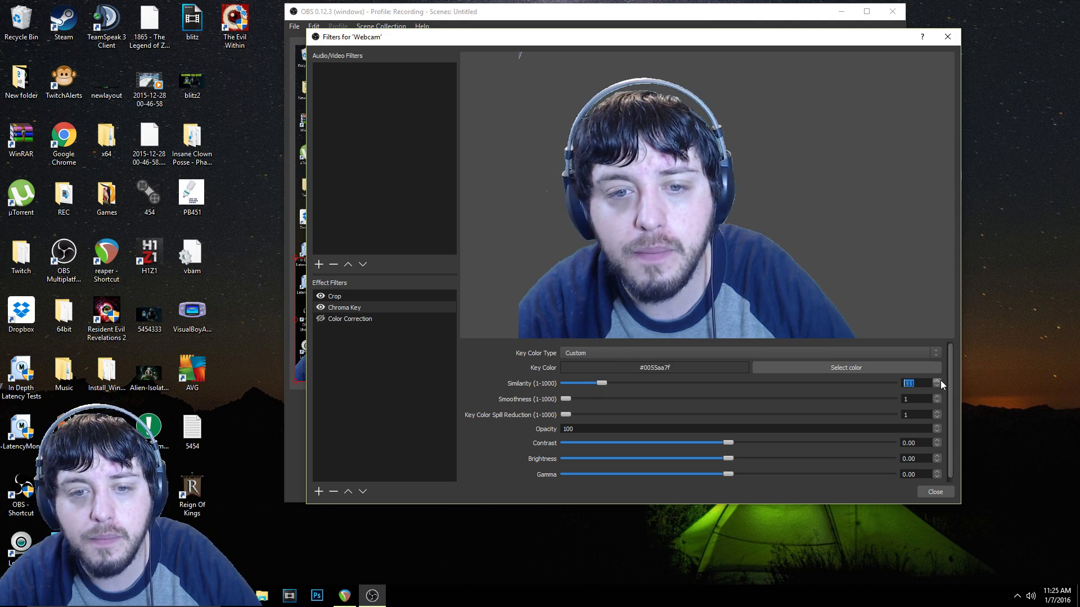
pyautogui.scroll(8, 940, 380)
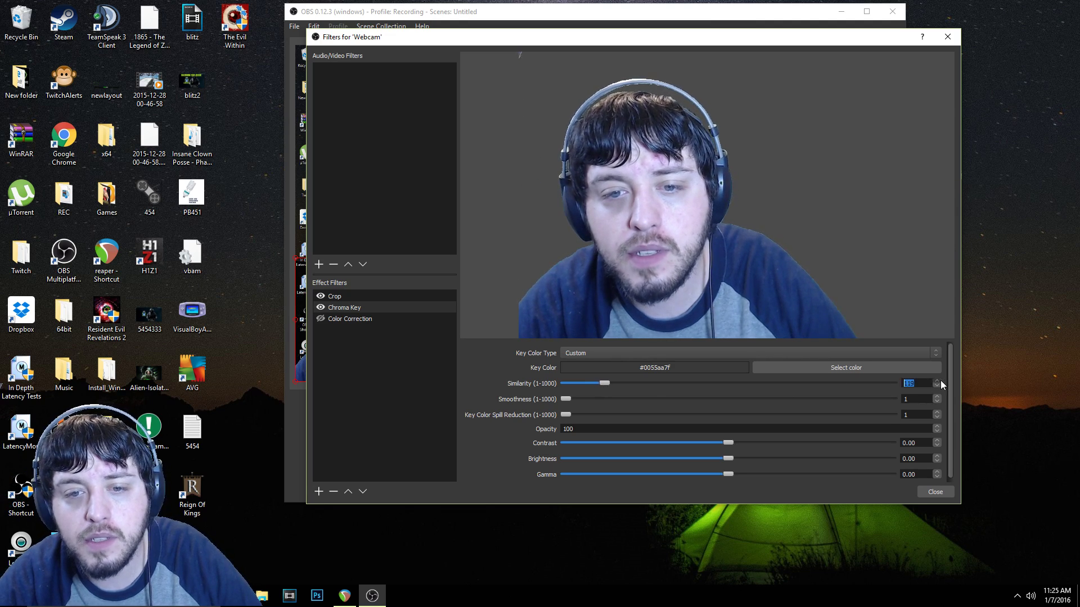
pyautogui.scroll(8, 940, 383)
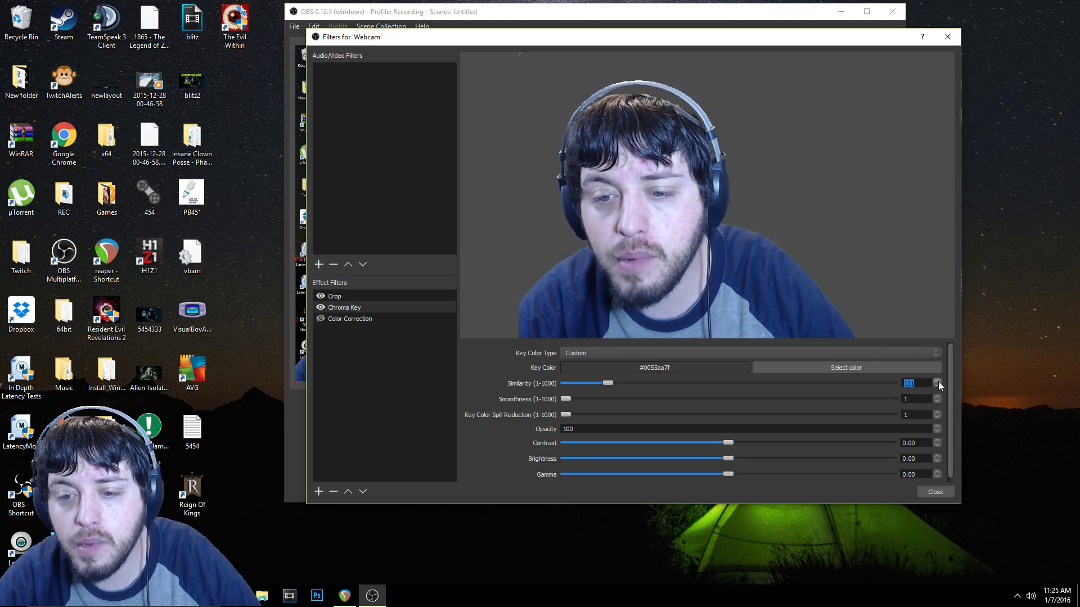
pyautogui.scroll(4, 939, 384)
pyautogui.scroll(2, 938, 384)
pyautogui.scroll(-3, 937, 387)
pyautogui.scroll(3, 938, 384)
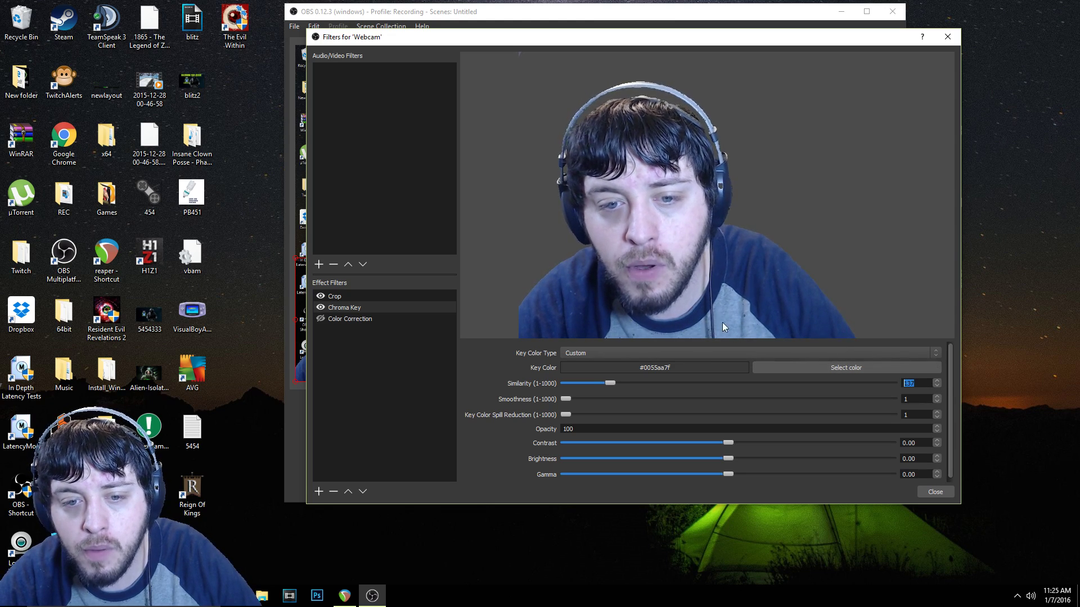
pyautogui.scroll(-5, 940, 385)
pyautogui.scroll(-1, 940, 385)
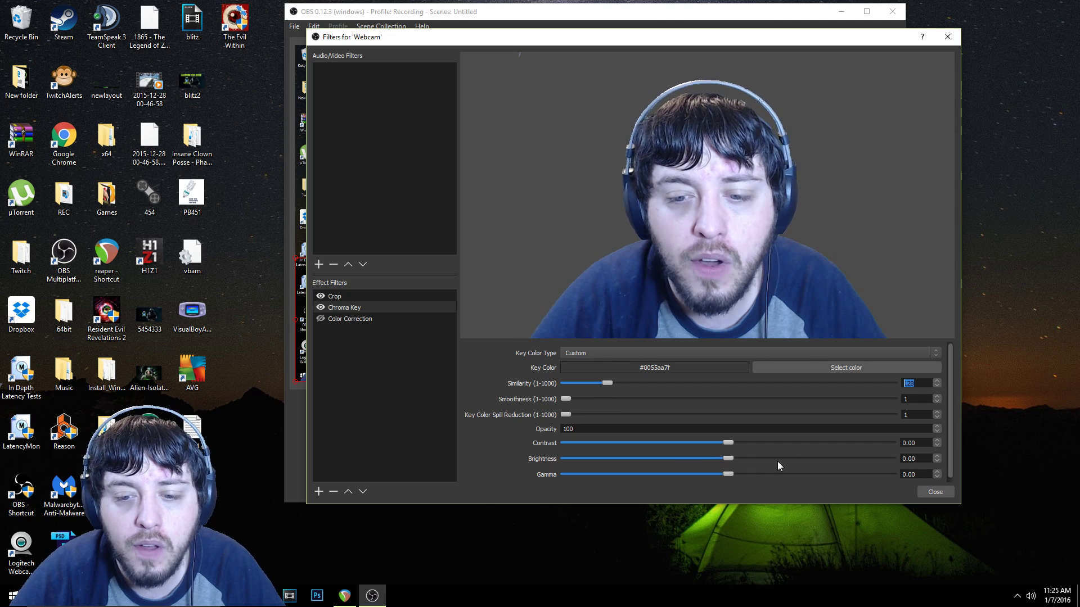
# Step: Re-enable Color Correction and raise its gamma from -0.84 to -0.23
pyautogui.scroll(-1, 844, 449)
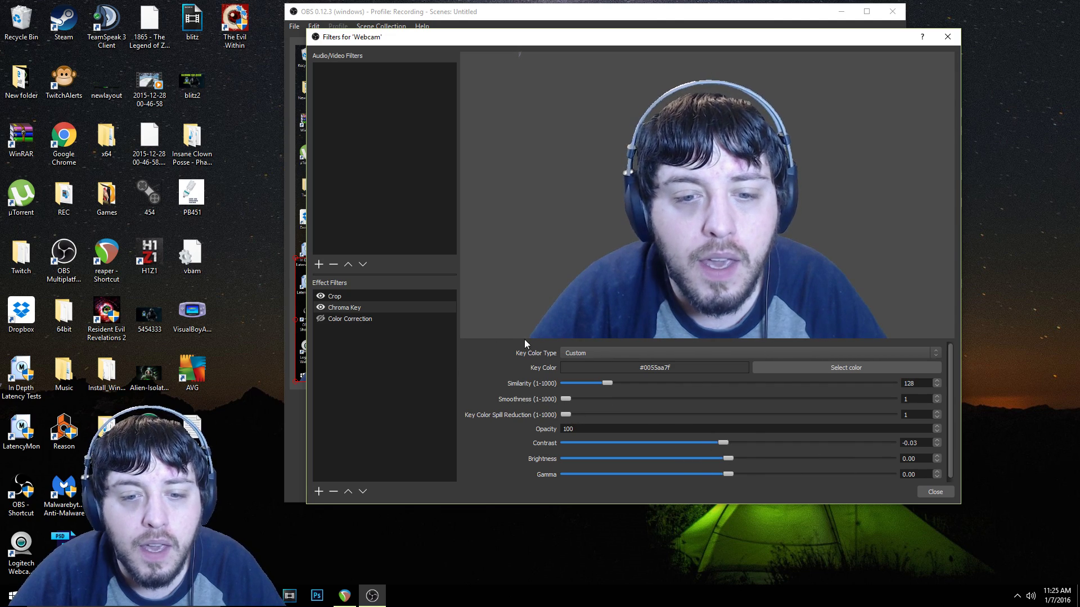
pyautogui.scroll(-1, 557, 350)
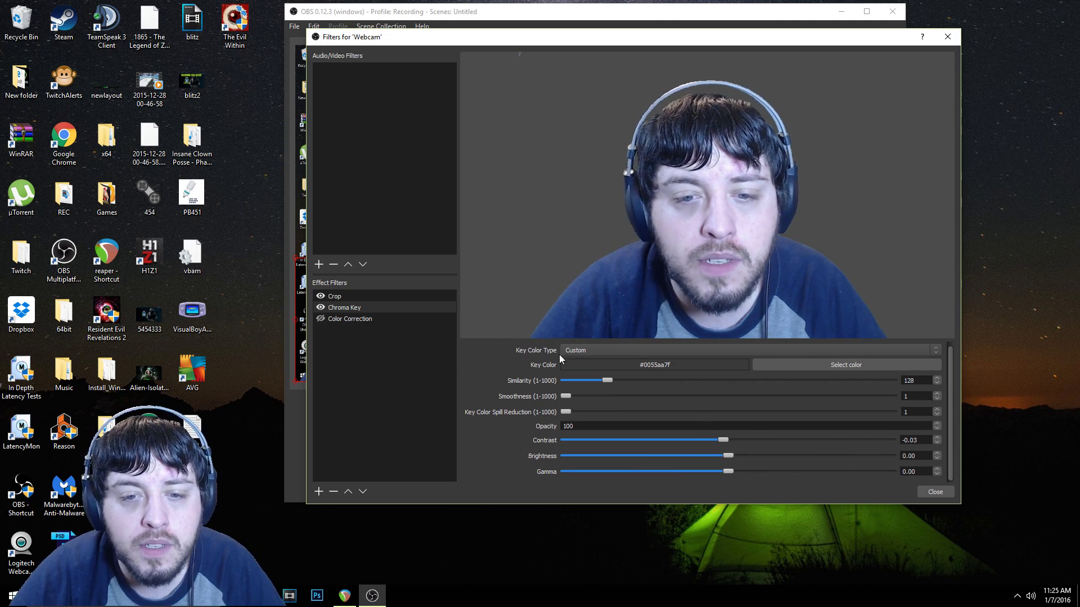
pyautogui.click(336, 319)
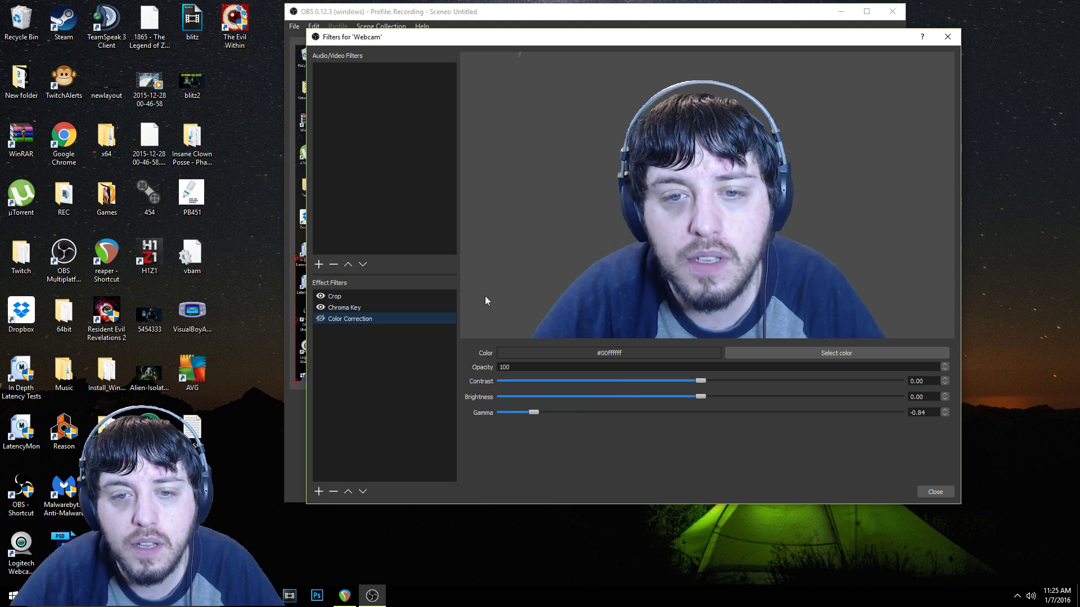
pyautogui.click(321, 319)
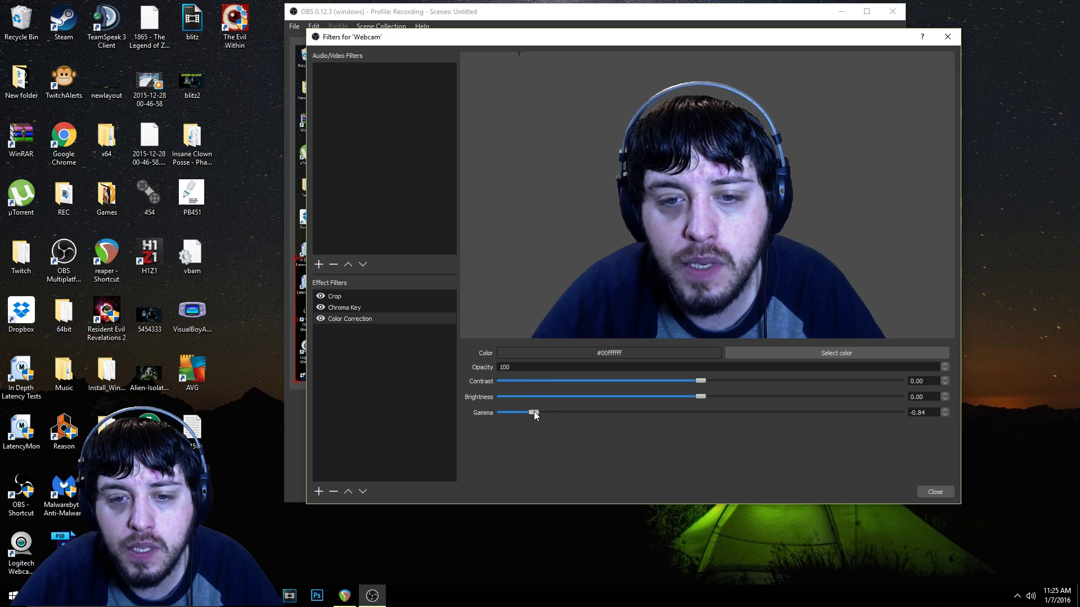
pyautogui.moveTo(534, 410); pyautogui.dragTo(653, 397)
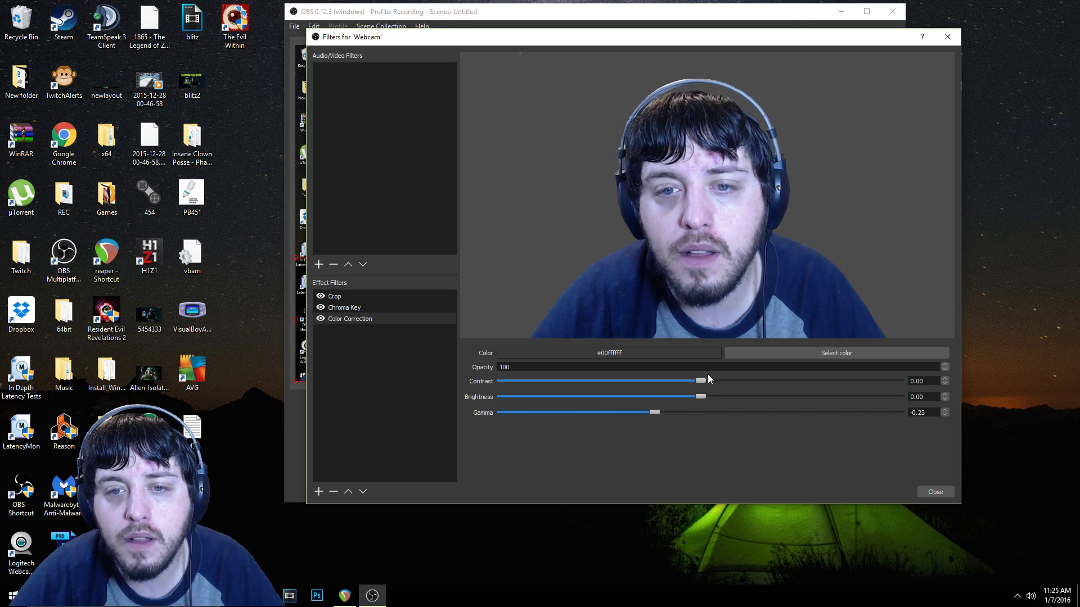
pyautogui.click(939, 493)
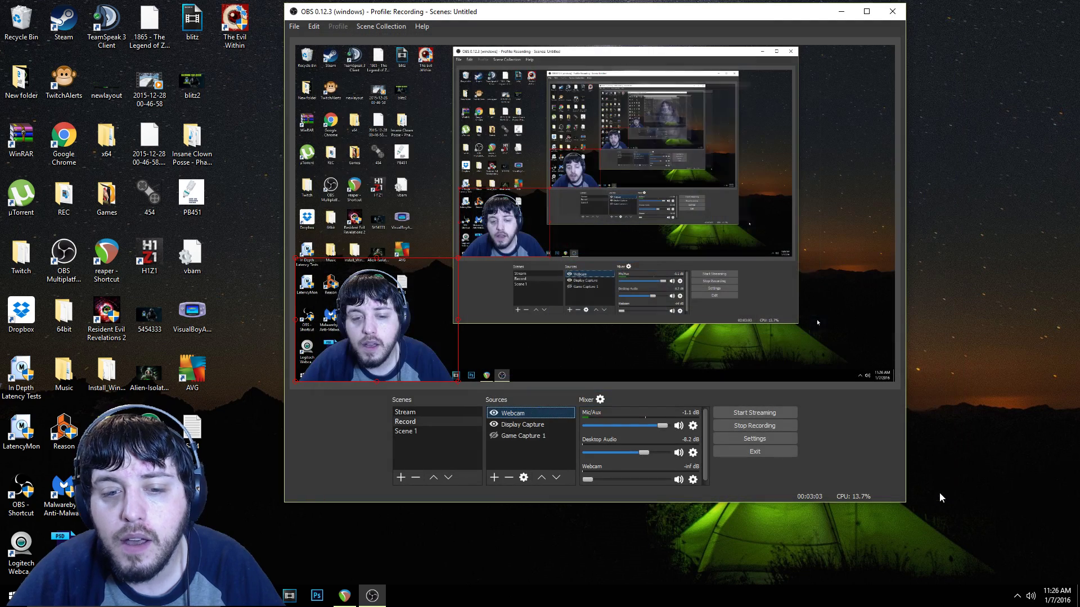